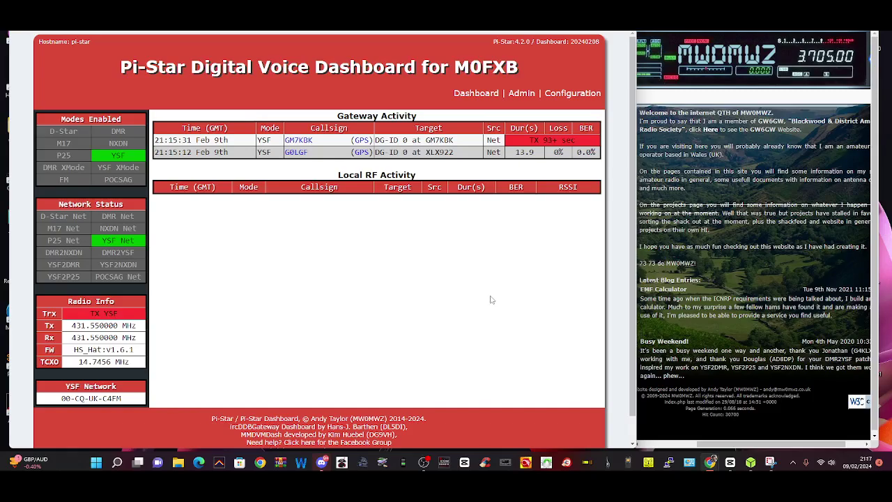
Switch from the live dashboard to the Configuration page with hardware and MMDVMHost settings.
click(570, 95)
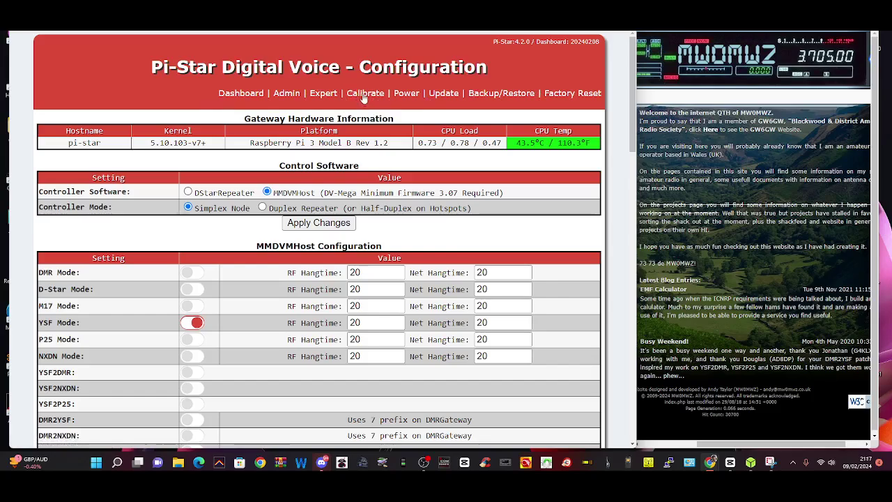
Open the modem Calibration tool and start the calibration test run.
click(362, 94)
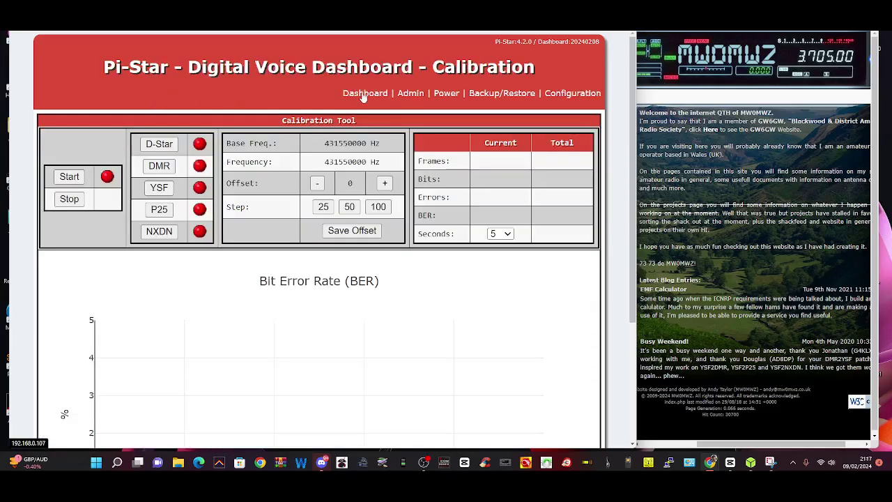
scroll(423, 207, down, 5)
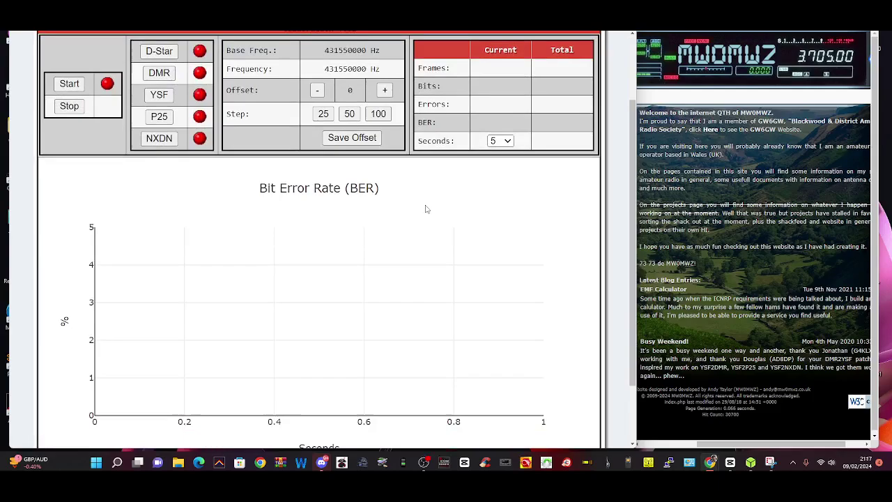
scroll(425, 213, up, 5)
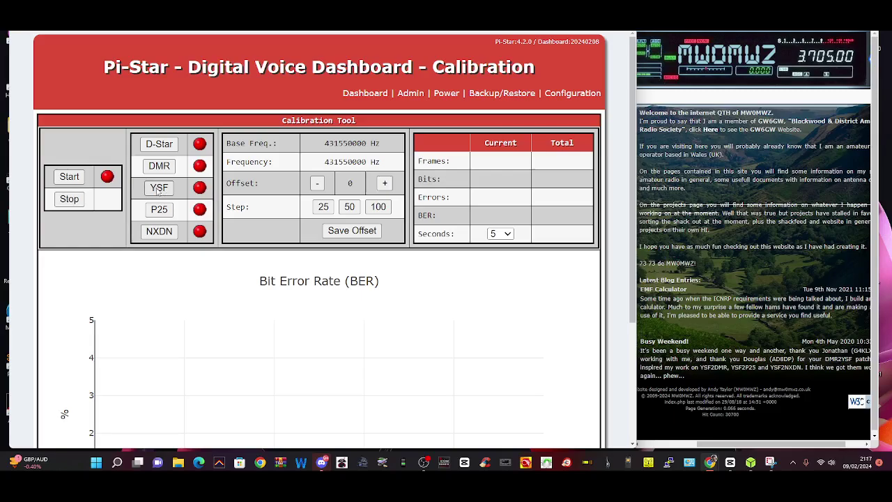
click(70, 177)
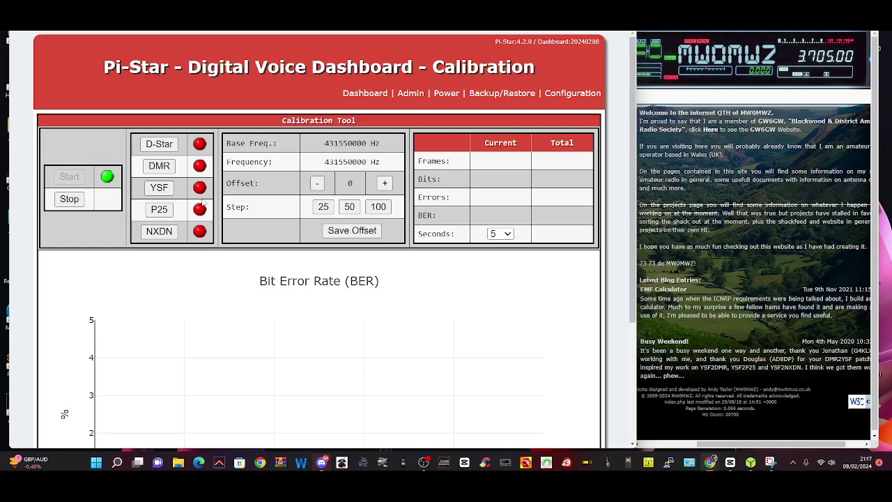
Run the calibration in YSF mode.
click(159, 187)
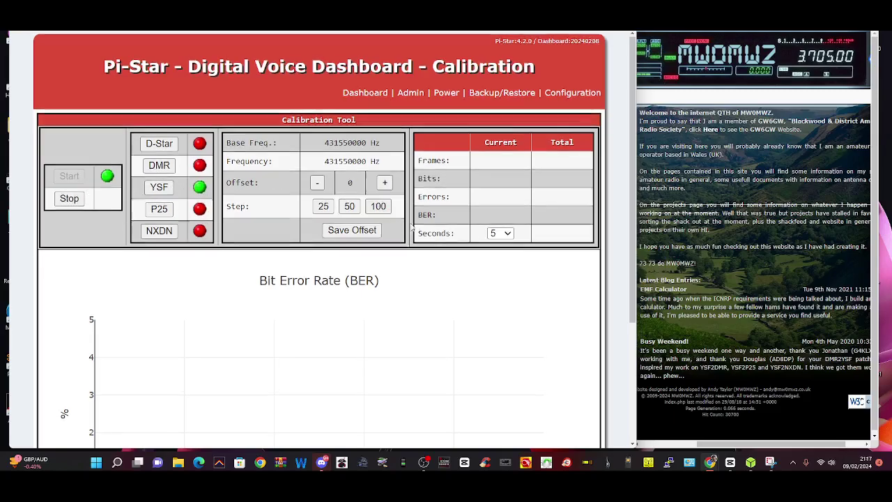
scroll(453, 241, down, 3)
scroll(481, 255, up, 2)
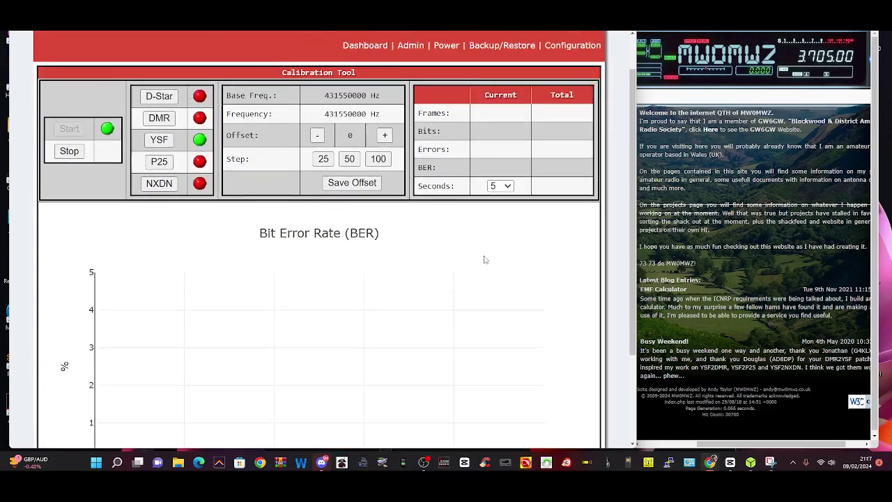
scroll(484, 255, down, 2)
scroll(483, 248, down, 1)
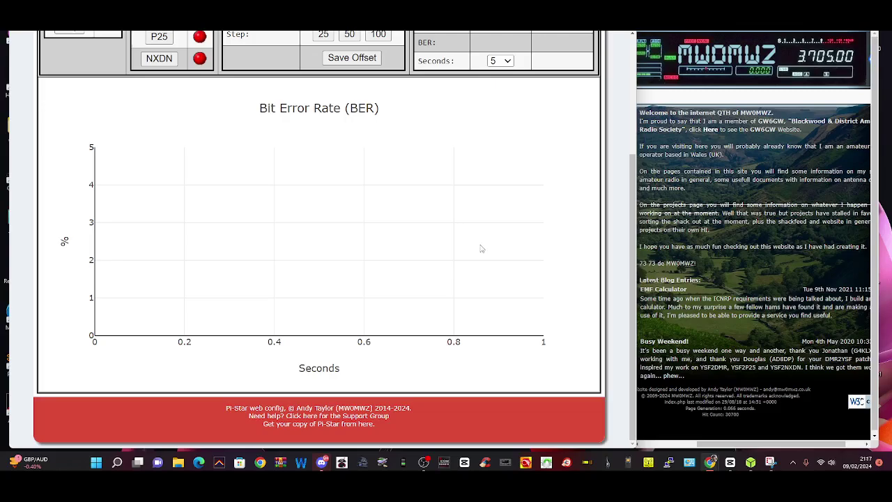
scroll(481, 248, up, 2)
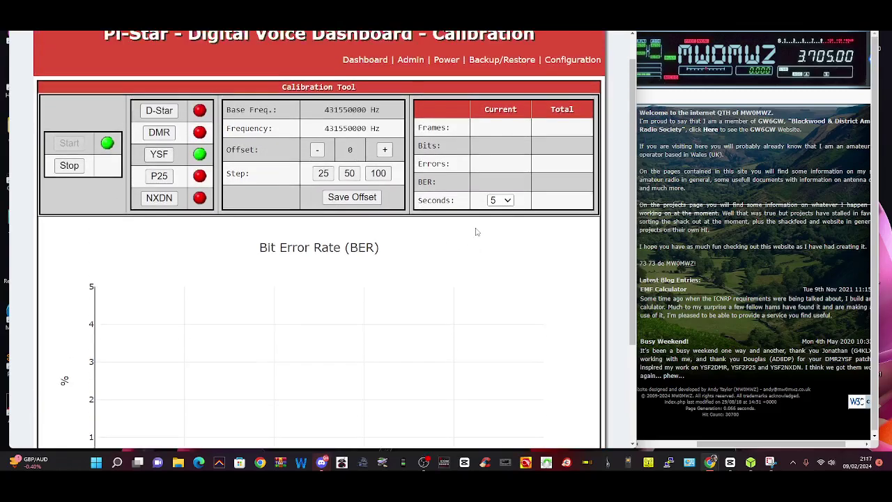
scroll(475, 230, down, 1)
Change the BER sampling interval from 5 seconds to 1 second.
click(509, 154)
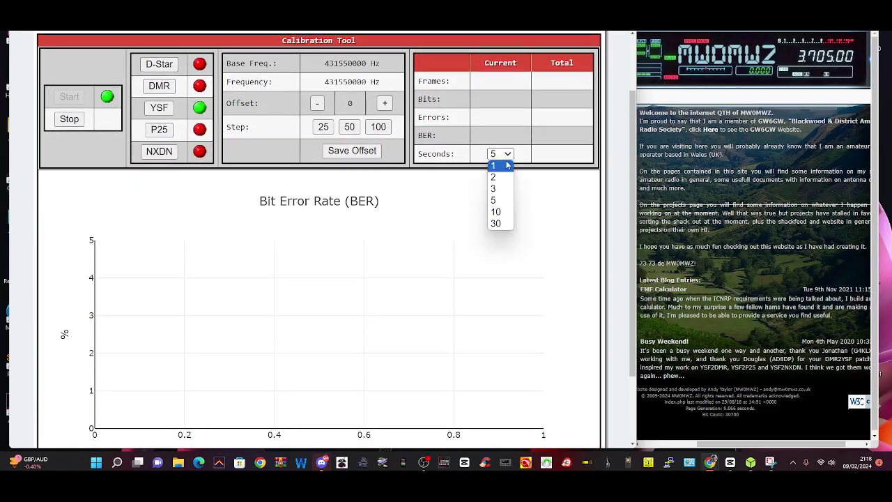
click(494, 165)
scroll(515, 202, up, 1)
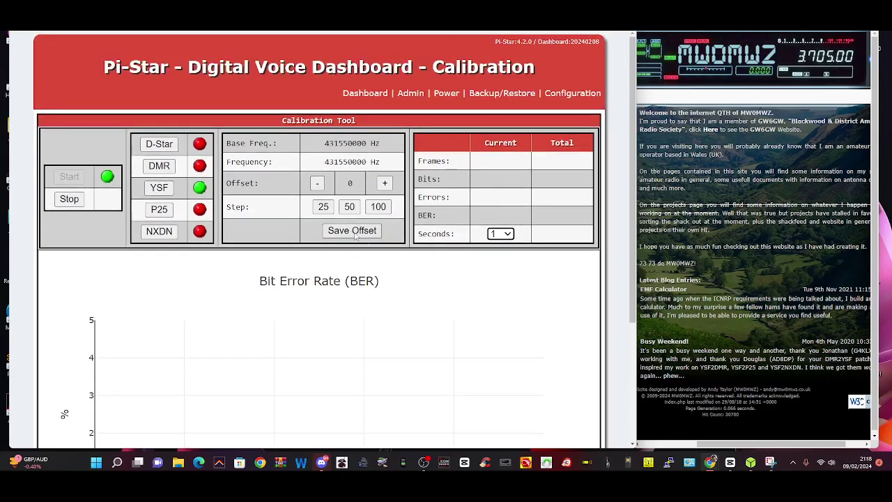
scroll(446, 215, down, 2)
scroll(415, 202, up, 1)
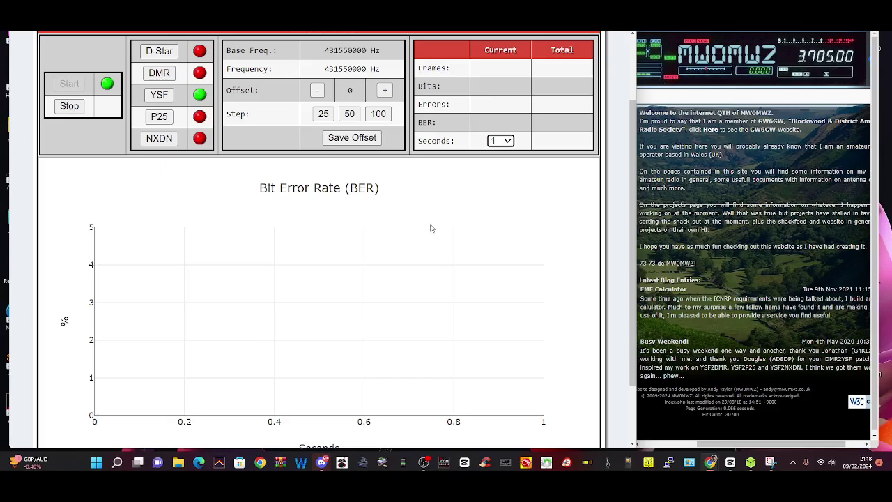
Let the YSF BER test reach 95 frames at 0.45% BER, then save the zero offset.
scroll(509, 245, down, 1)
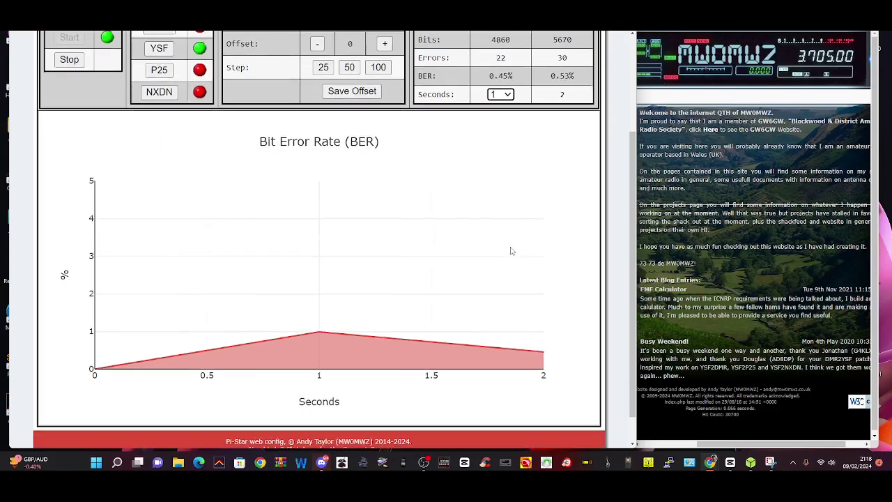
scroll(511, 251, up, 2)
scroll(510, 251, down, 1)
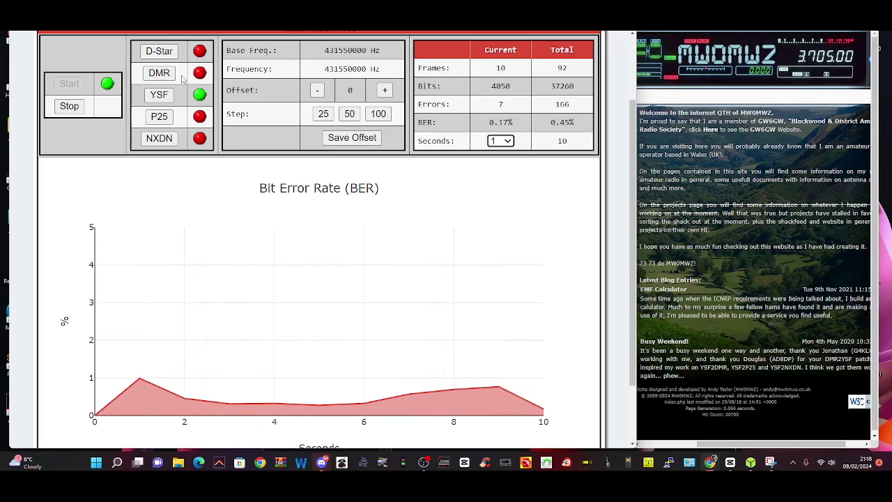
click(369, 139)
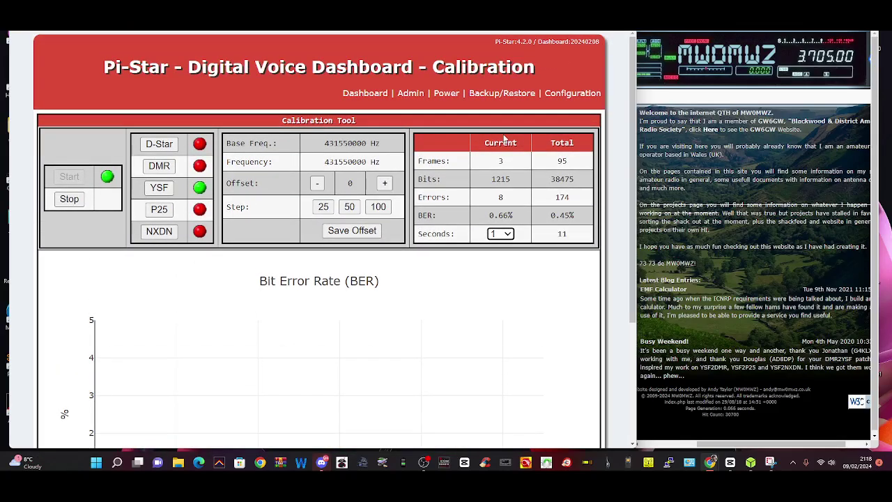
Go through Configuration and Expert to the FW Modem Firmware Upgrade Utility.
click(572, 93)
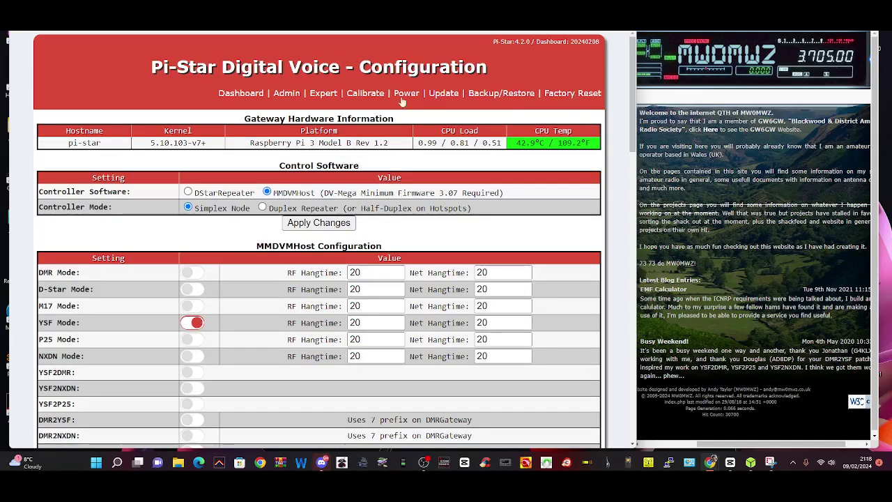
click(324, 96)
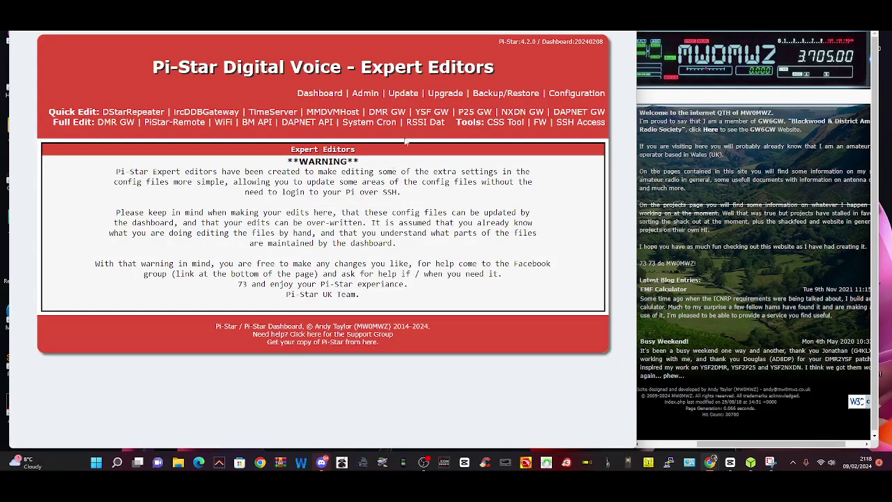
click(539, 123)
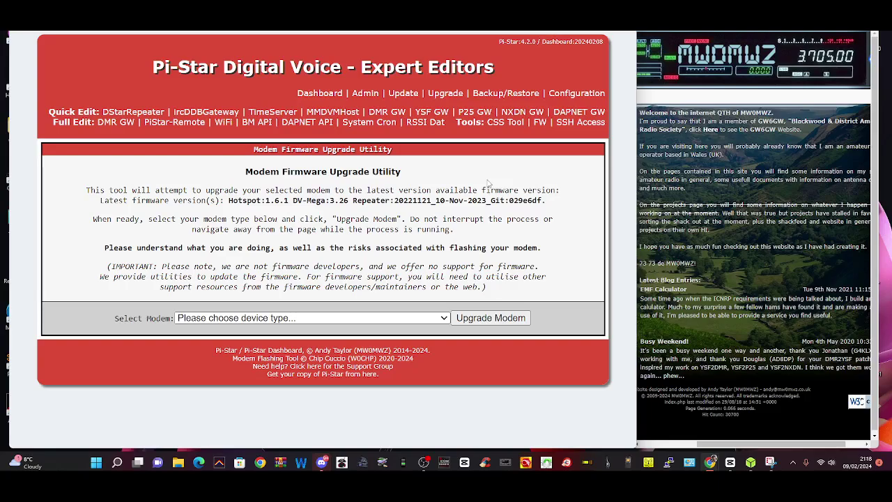
Scroll through the Select Modem device-type list twice, leaving no type chosen.
click(444, 318)
scroll(397, 223, down, 3)
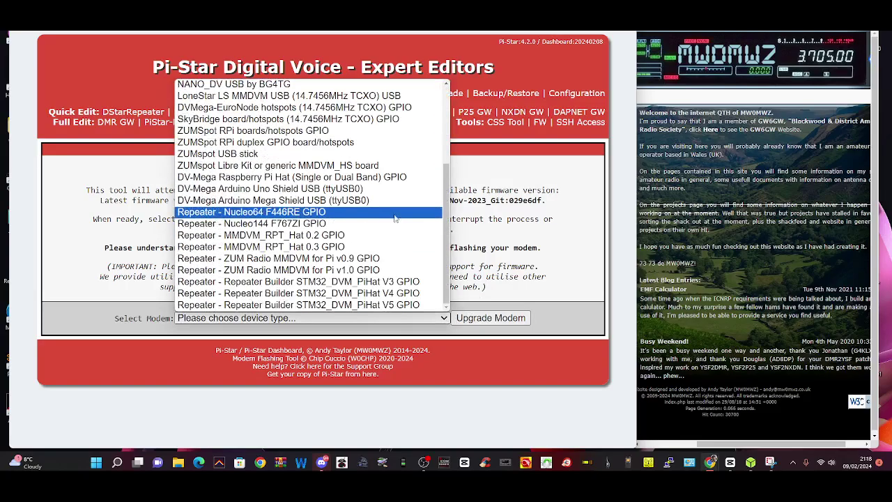
scroll(403, 218, up, 4)
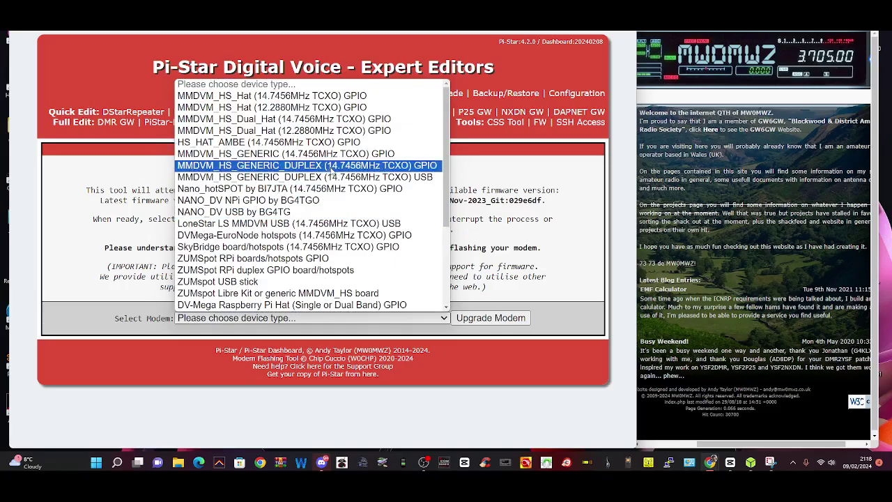
scroll(341, 175, down, 3)
scroll(341, 178, up, 4)
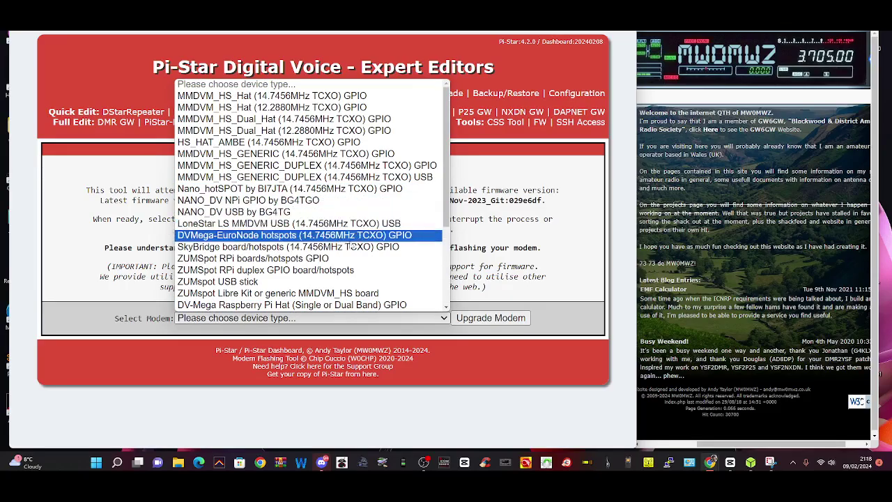
scroll(350, 262, down, 4)
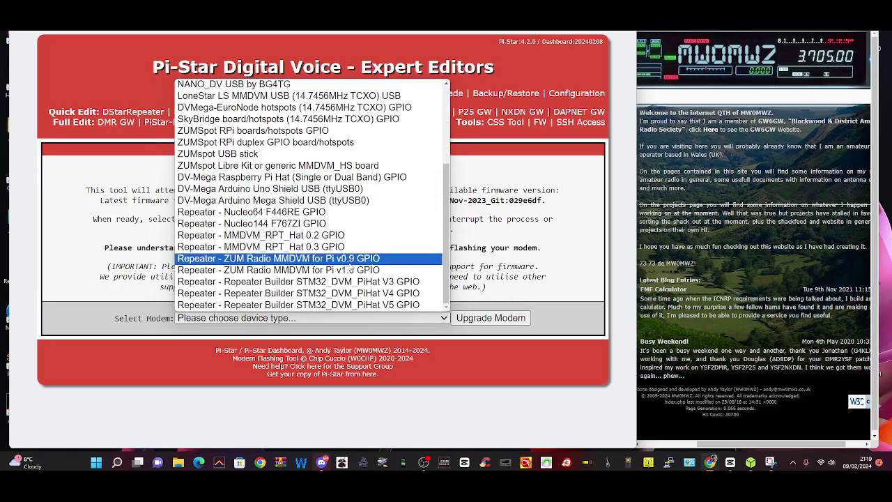
scroll(352, 266, up, 5)
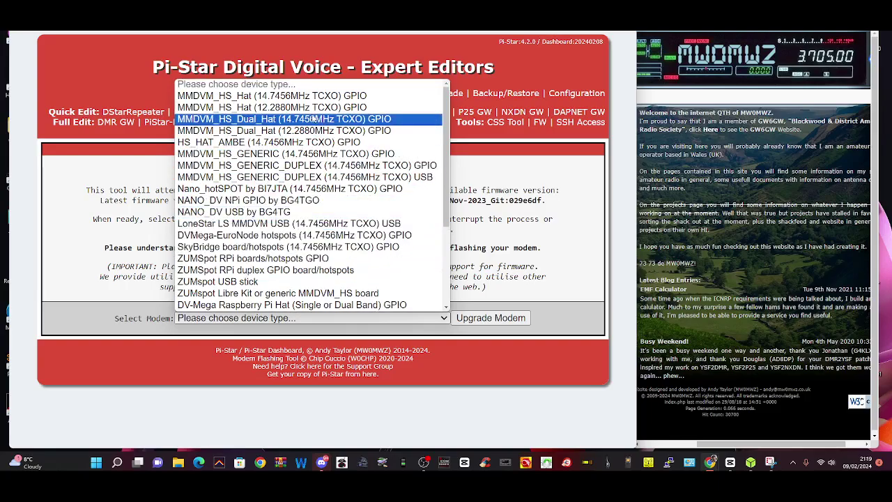
click(502, 141)
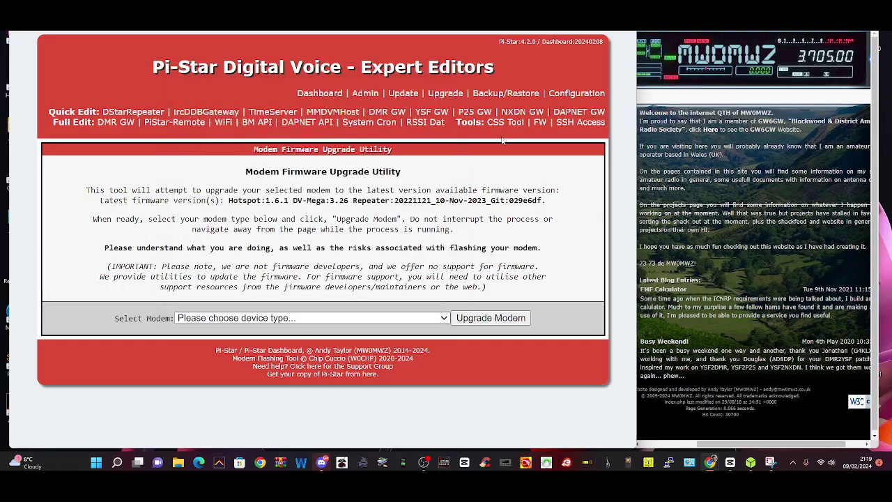
click(444, 317)
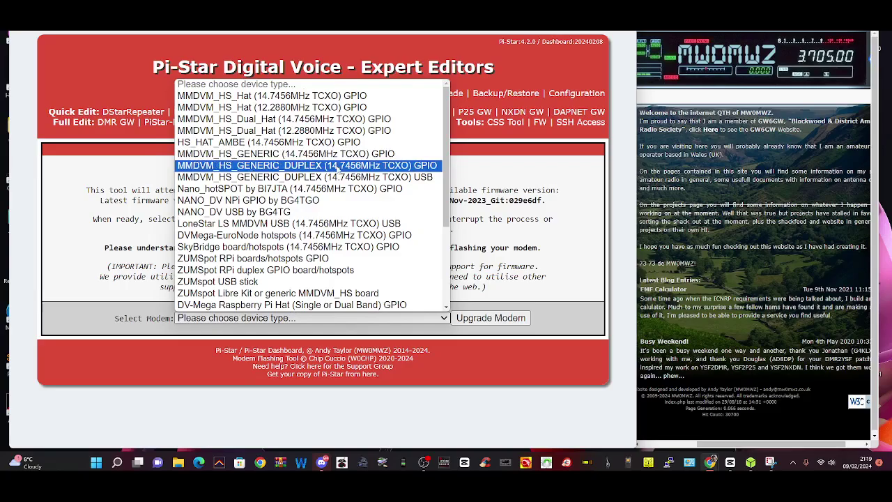
scroll(357, 177, down, 3)
scroll(358, 177, down, 1)
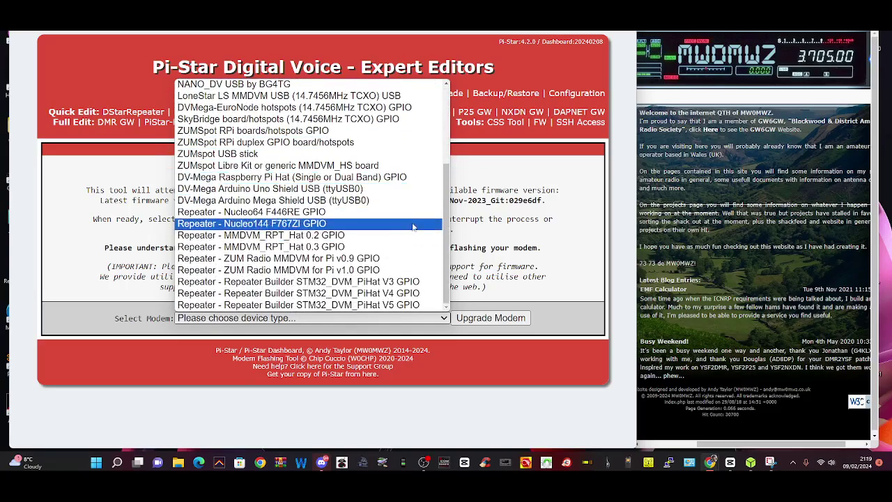
scroll(411, 223, up, 4)
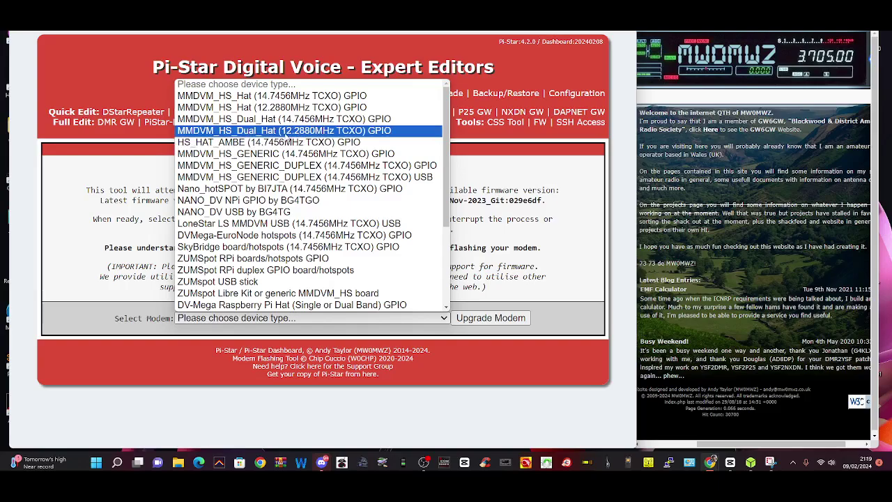
Close the modem list, revisit Dashboard and the firmware utility, then return to Dashboard.
click(155, 141)
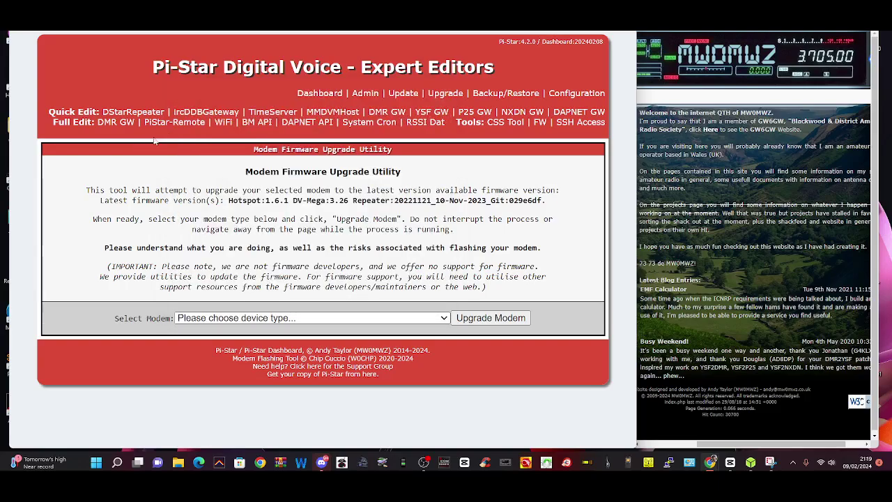
click(312, 94)
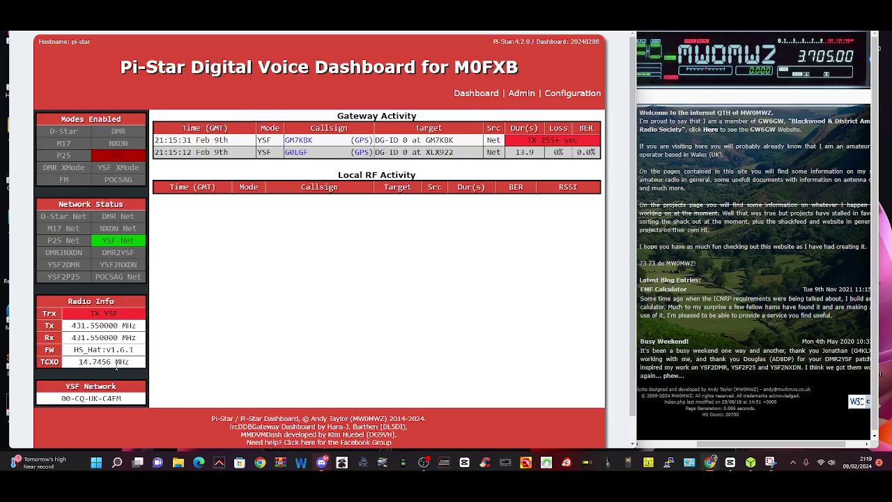
click(587, 96)
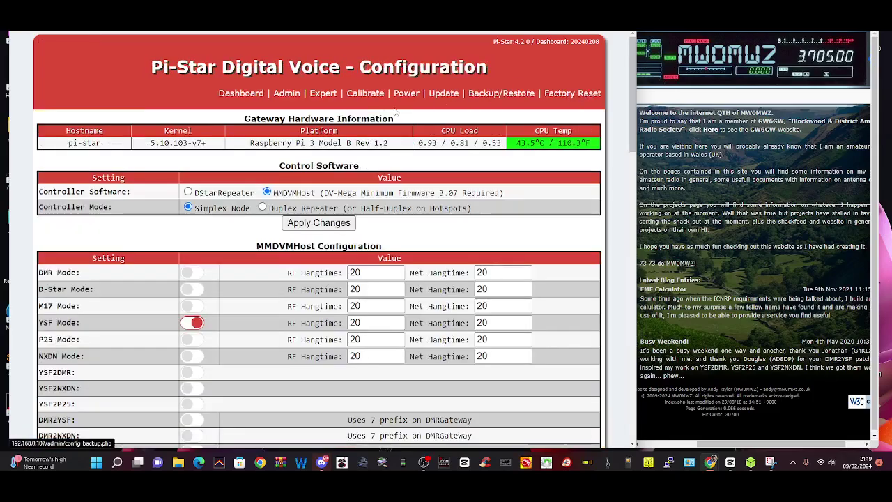
click(325, 97)
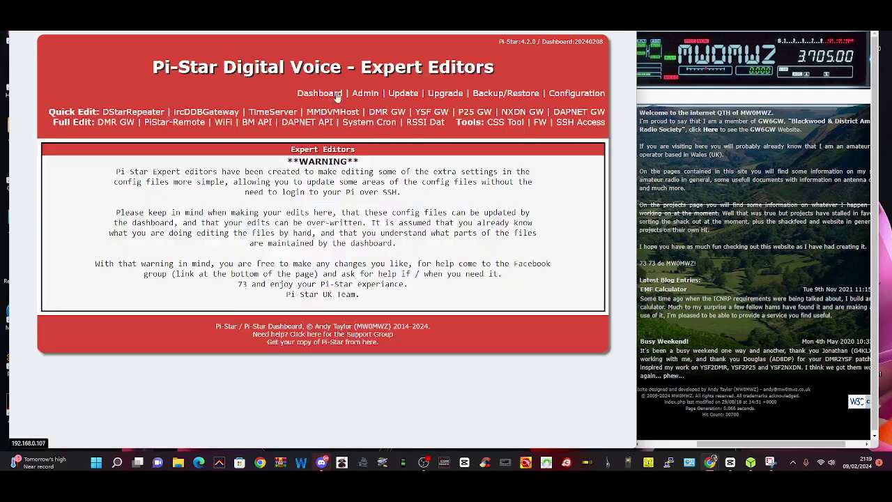
click(539, 124)
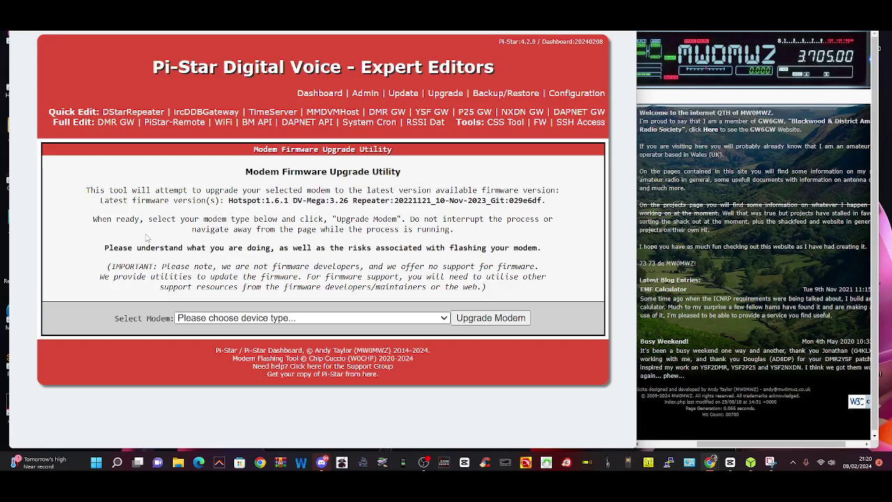
click(308, 92)
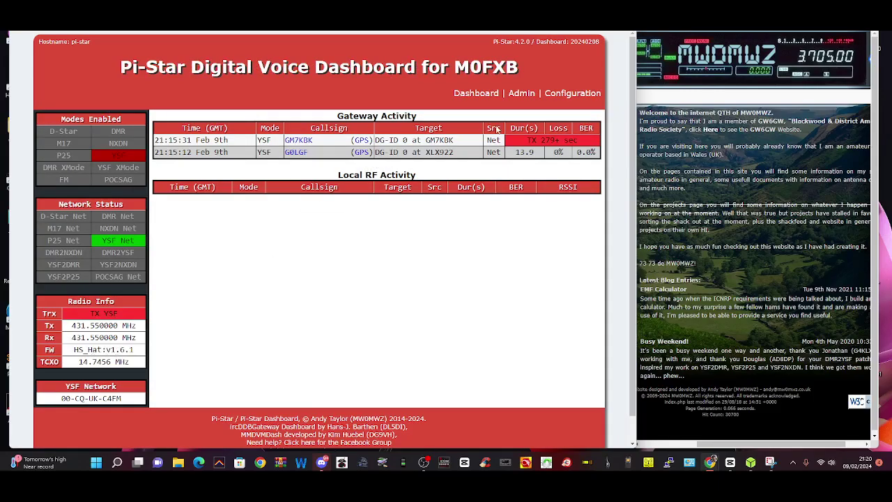
Open the Expert editors and scroll the Change Log's 4.2.0 and 4.1.8 entries.
click(572, 94)
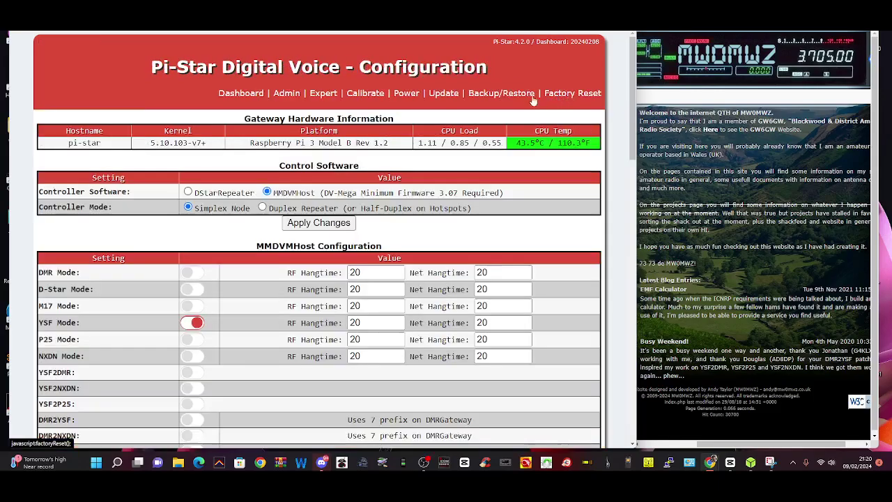
click(325, 93)
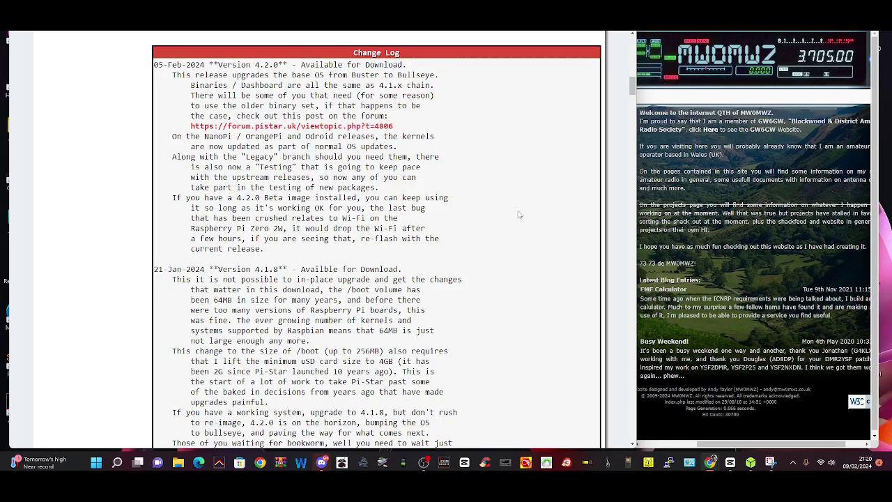
scroll(518, 215, up, 2)
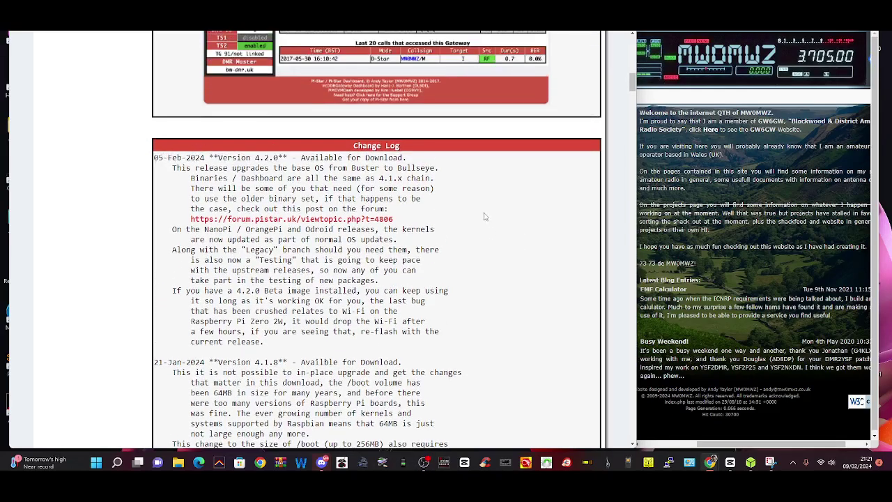
scroll(486, 217, down, 4)
scroll(509, 277, up, 3)
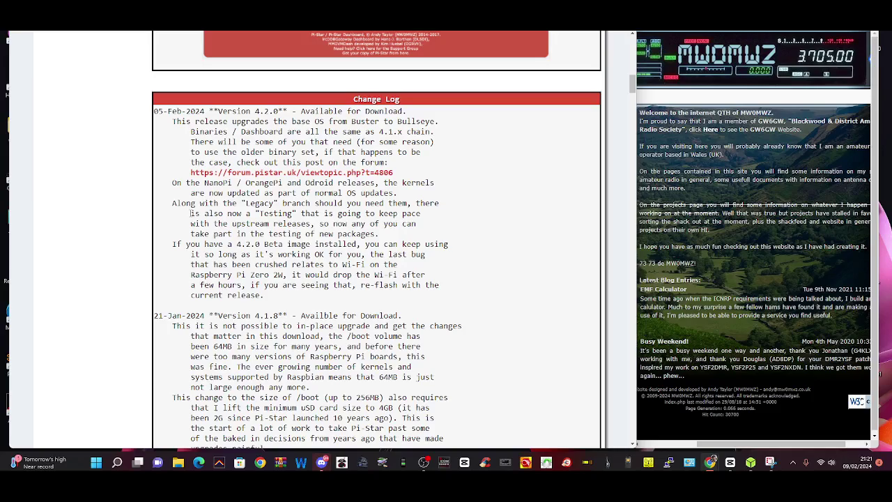
Read the Testing / Legacy Branch Support forum post in a new tab, then close it.
right_click(307, 176)
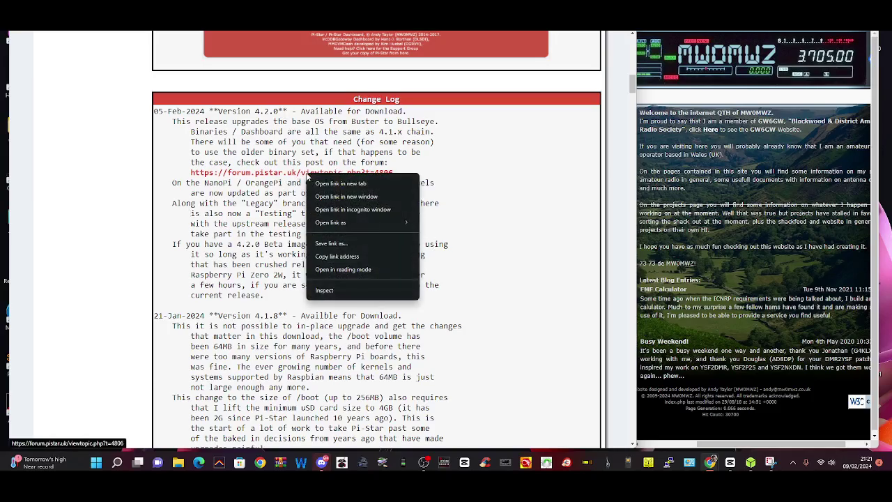
click(335, 183)
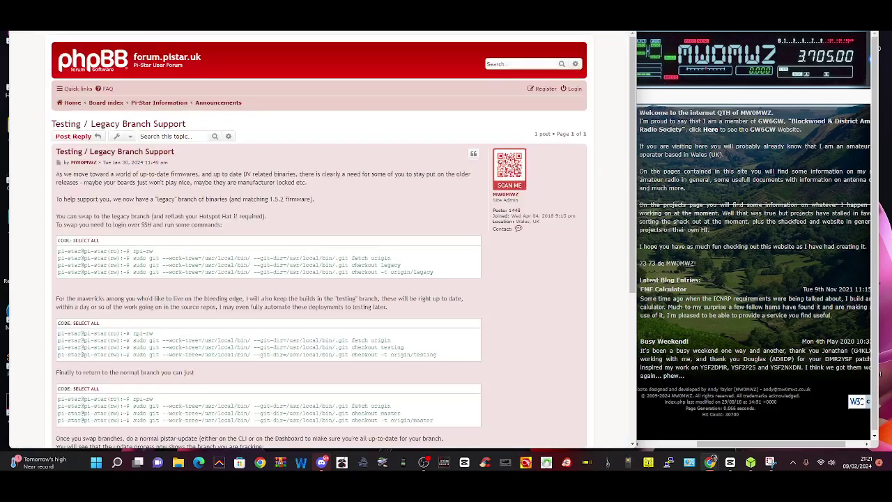
scroll(404, 293, down, 10)
scroll(419, 330, up, 5)
key(ctrl+w)
key(ctrl+w)
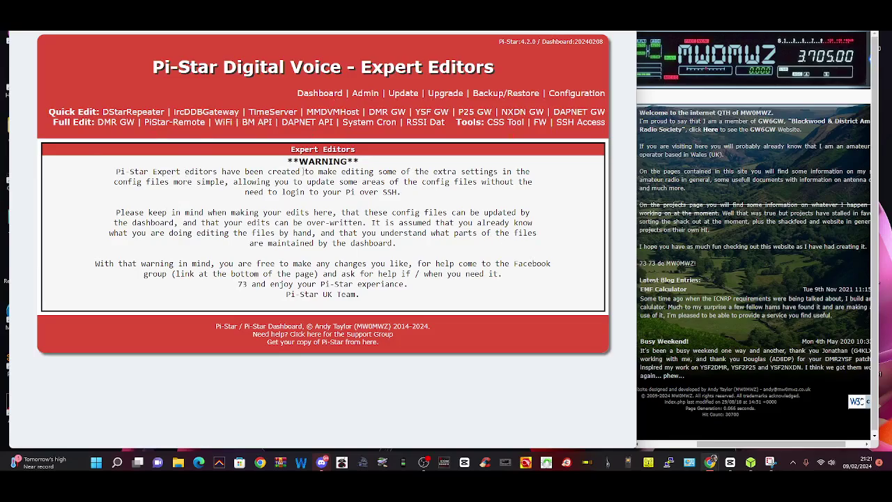
Scroll through the Admin dashboard, then view the Live Logs.
click(361, 93)
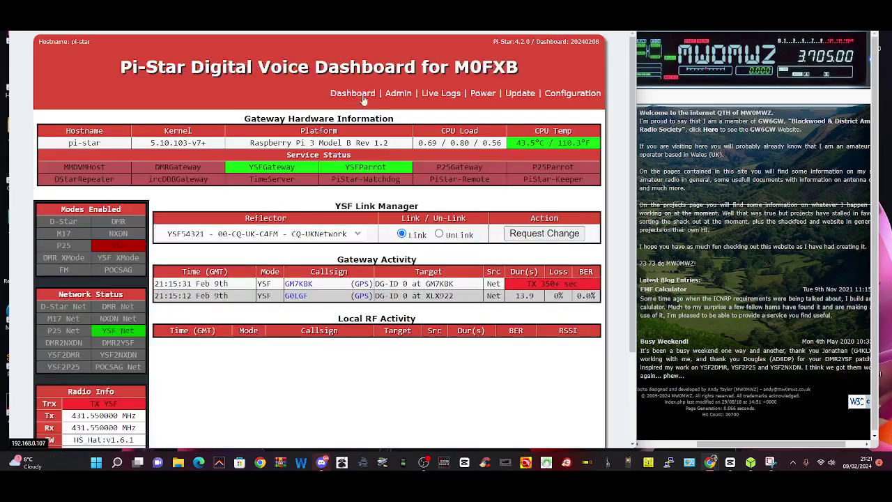
scroll(376, 111, down, 5)
scroll(432, 132, up, 4)
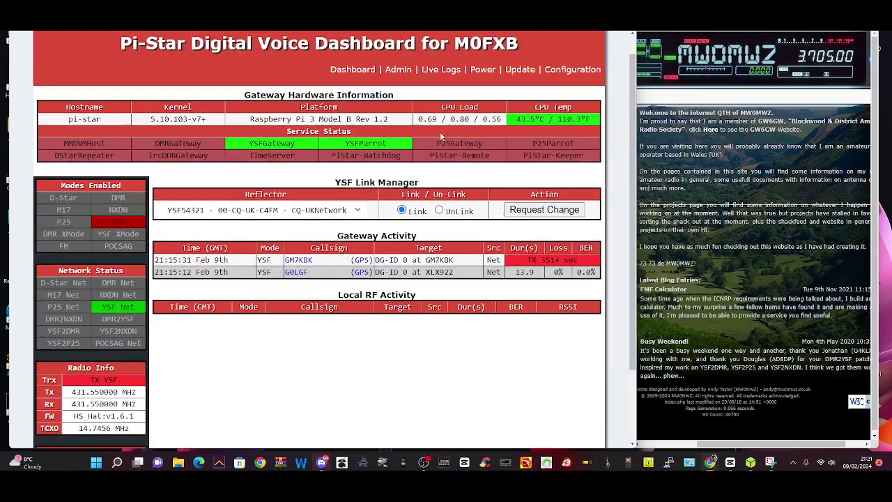
scroll(439, 209, up, 1)
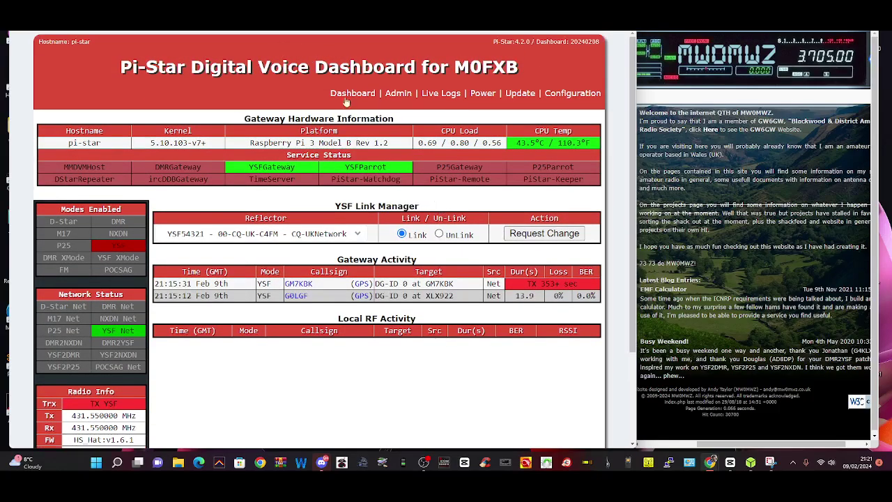
click(450, 94)
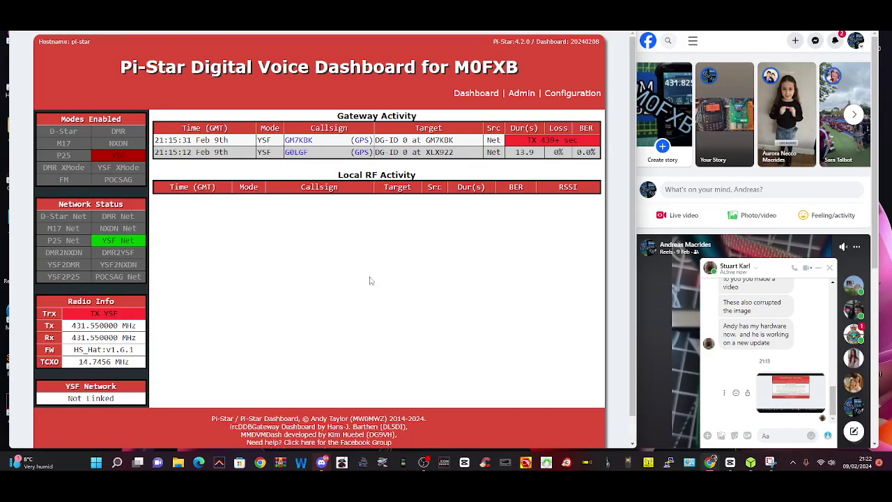
Download a configuration backup from the Configuration Backup/Restore page.
click(569, 98)
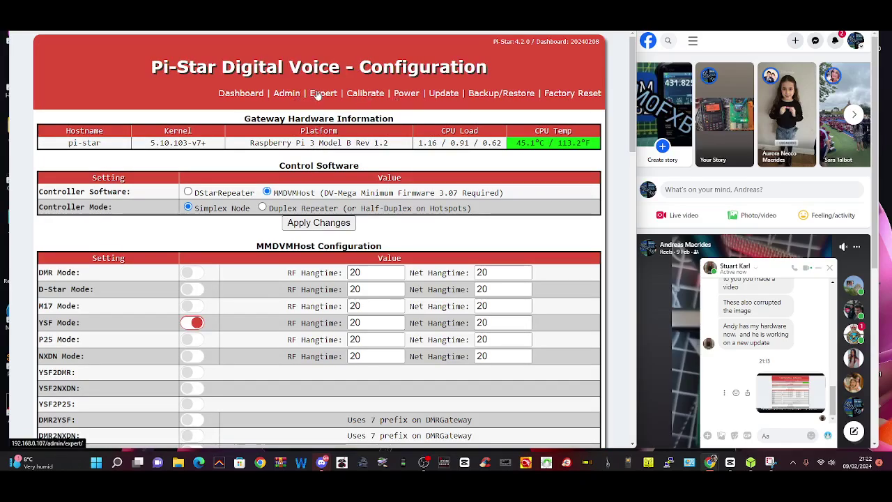
click(480, 95)
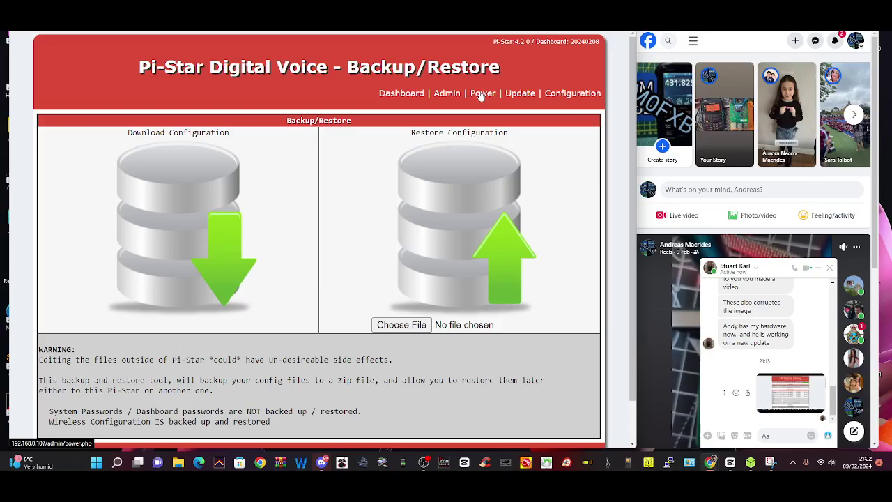
click(205, 250)
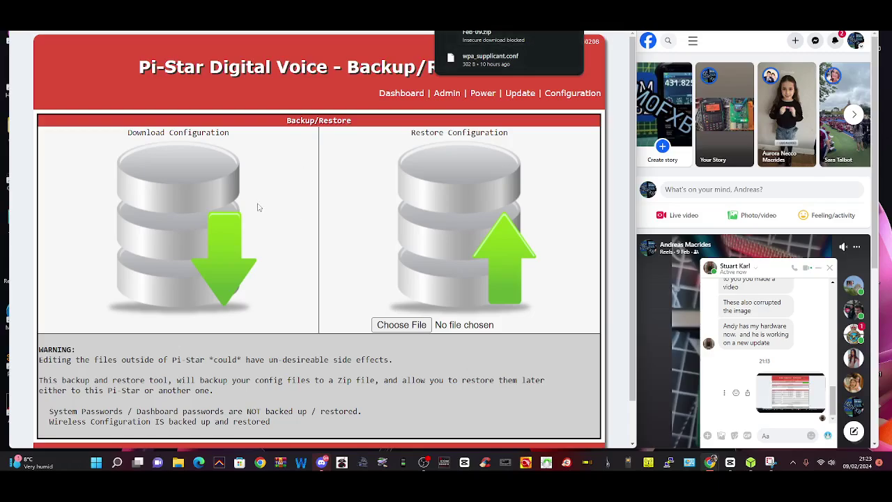
Open the restore file picker, cancel without choosing a file, and return to the dashboard.
click(401, 325)
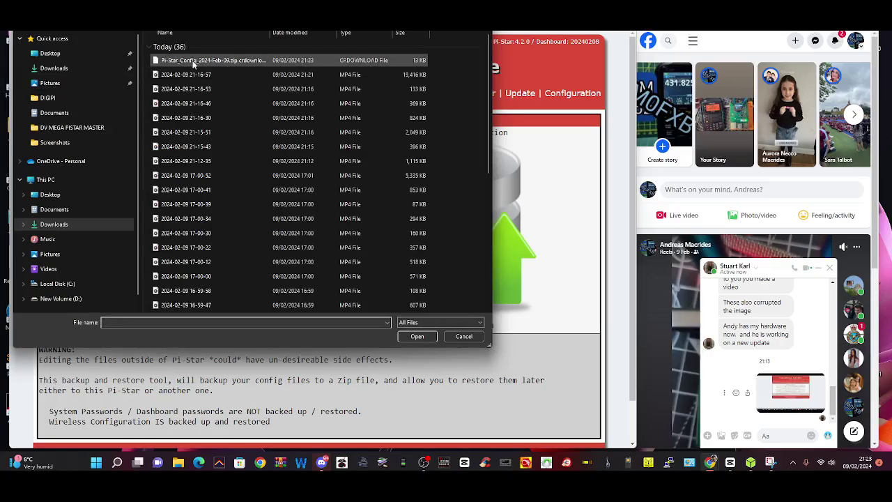
click(464, 336)
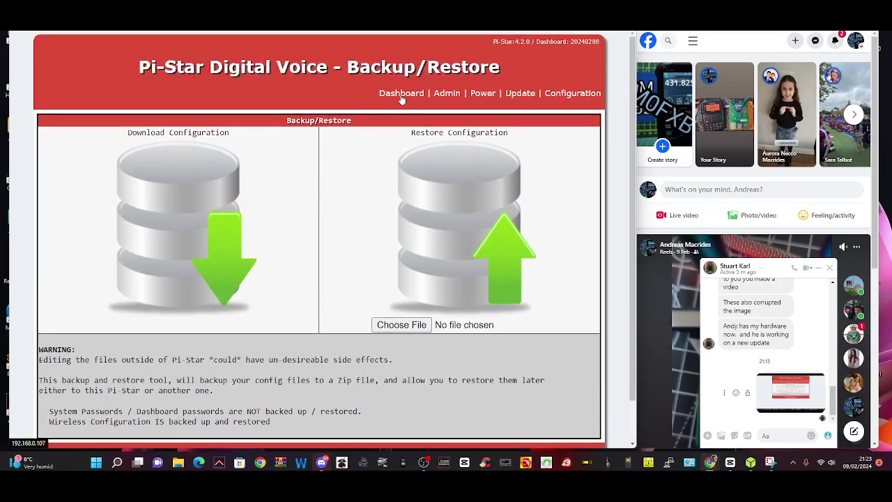
click(400, 90)
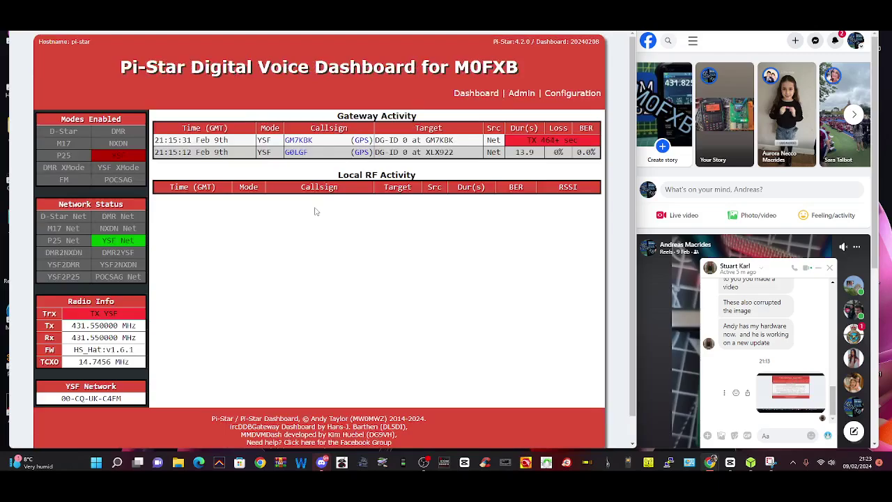